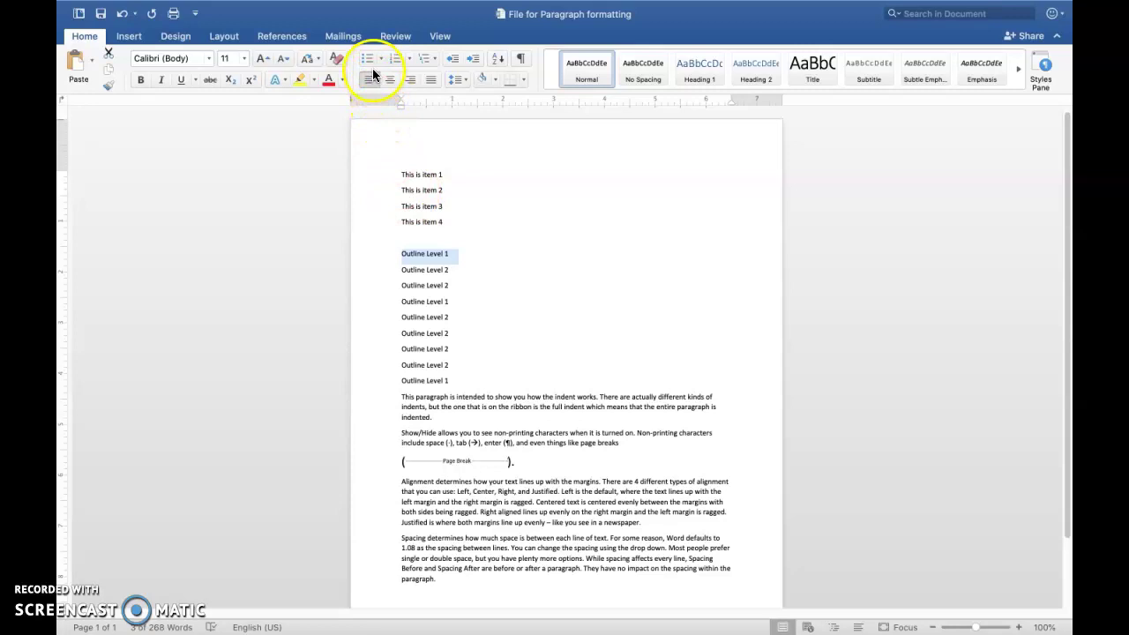
Step: Format the four 'This is item' lines as a filled-dot bulleted list
{"action": "left_click", "coordinate": [385, 173]}
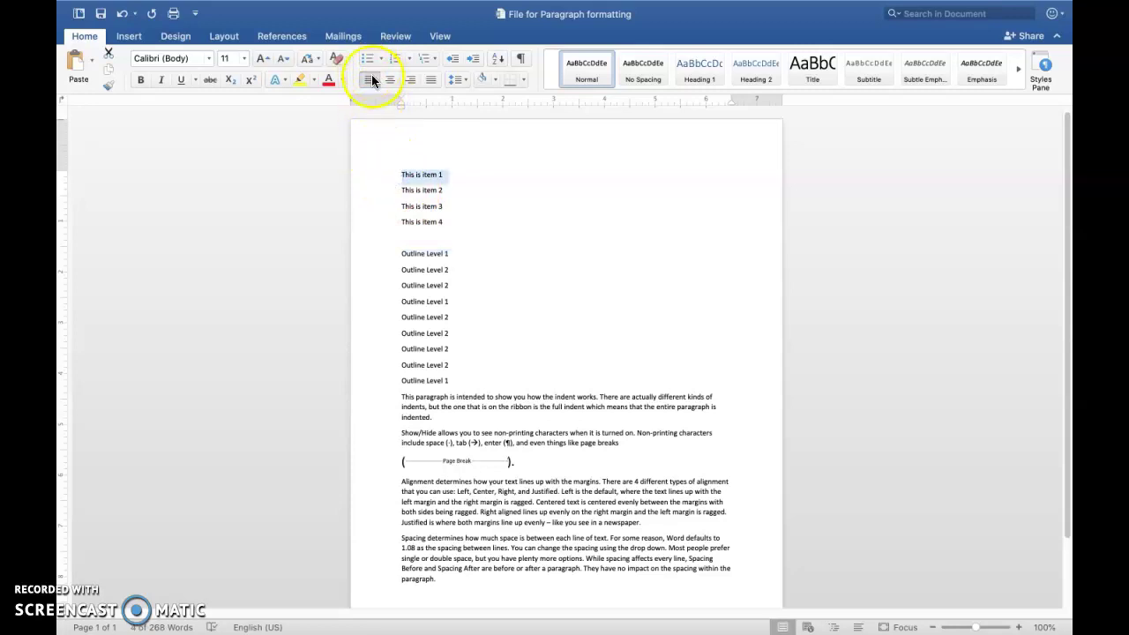
{"action": "left_click_drag", "start_coordinate": [379, 177], "coordinate": [467, 223]}
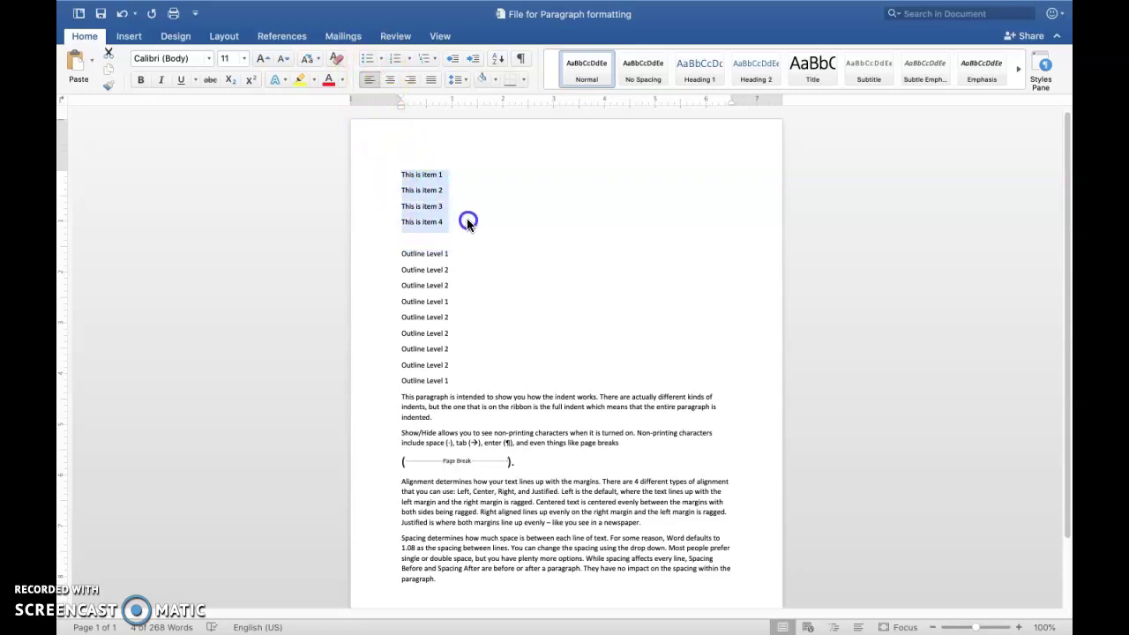
{"action": "left_click", "coordinate": [381, 62]}
{"action": "left_click", "coordinate": [411, 105]}
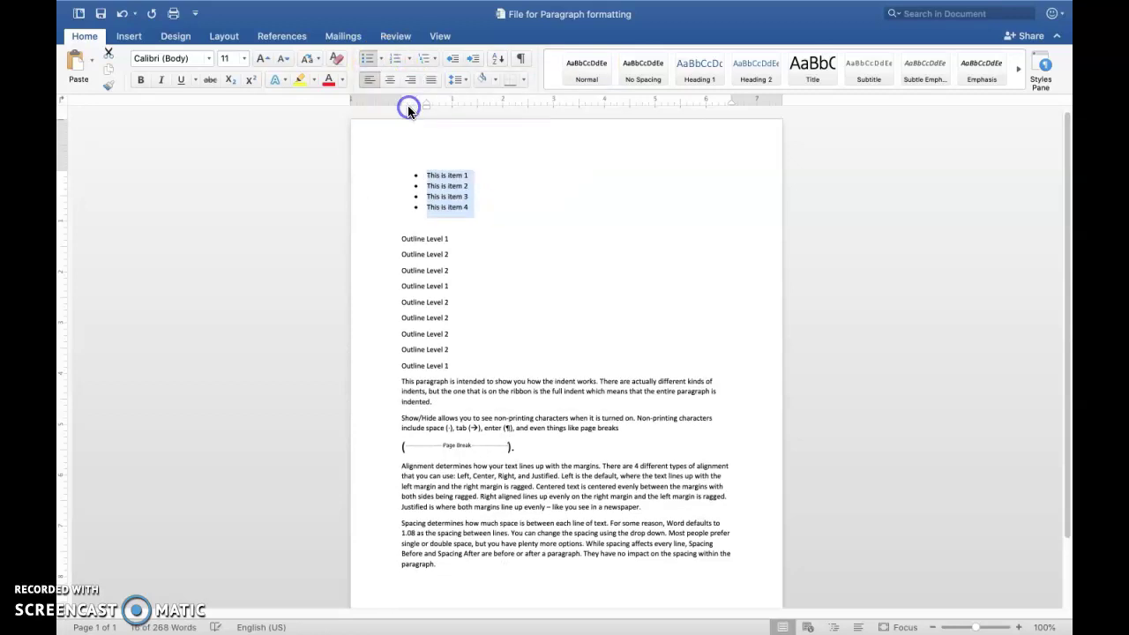
{"action": "left_click", "coordinate": [379, 62]}
{"action": "left_click", "coordinate": [478, 152]}
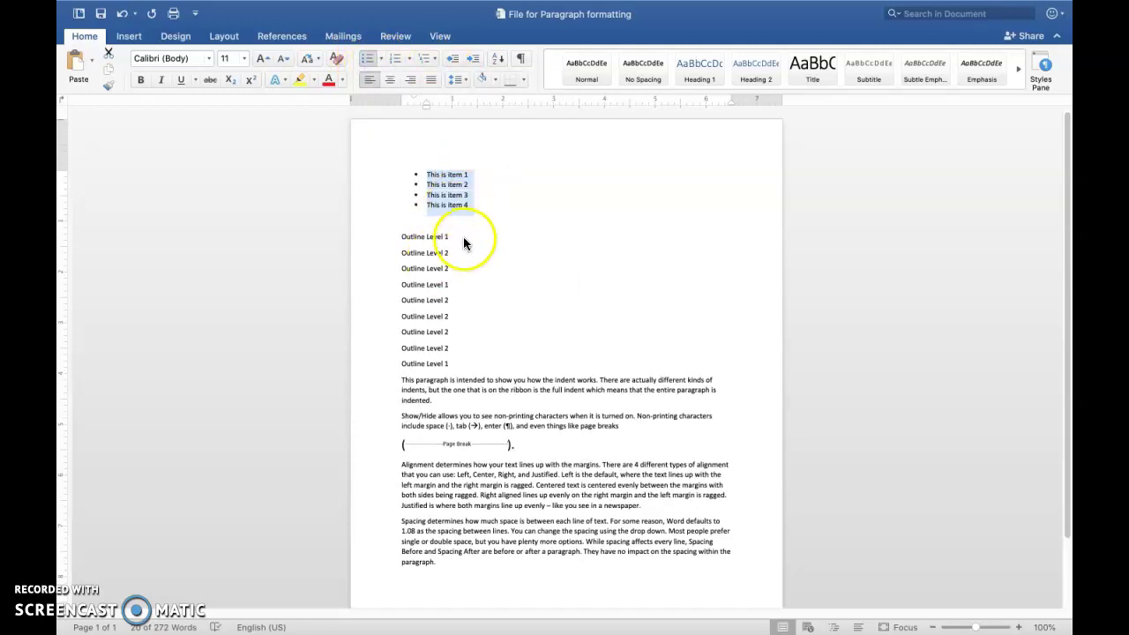
{"action": "left_click_drag", "start_coordinate": [399, 238], "coordinate": [474, 360]}
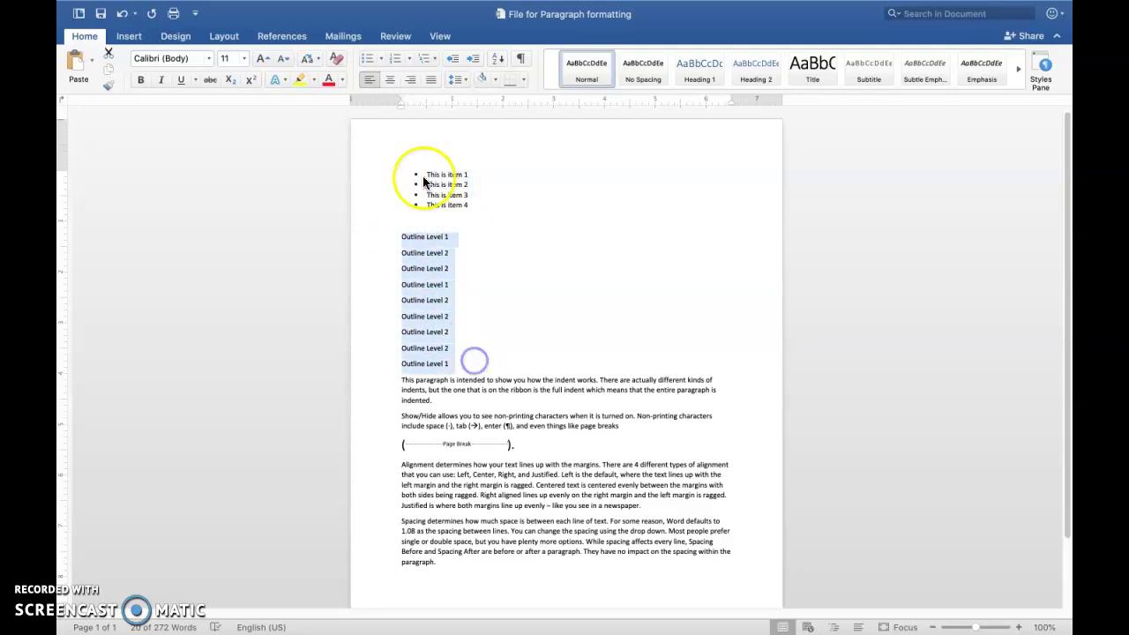
Step: Number the Outline Level lines 1. 2. 3. and apply the current multilevel list style
{"action": "left_click", "coordinate": [396, 60]}
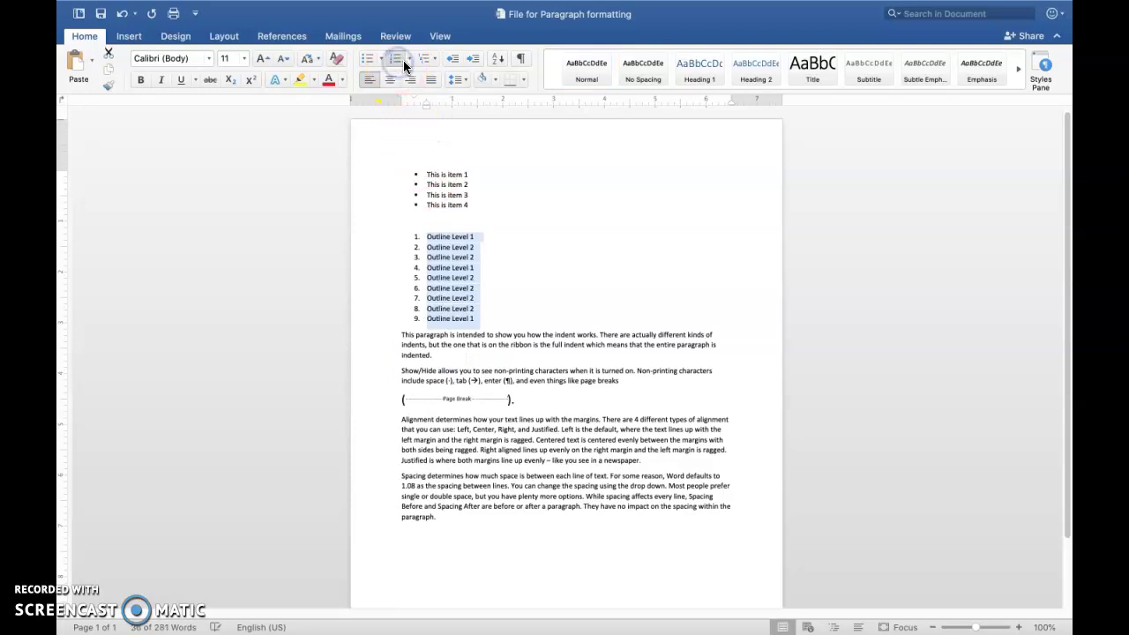
{"action": "left_click", "coordinate": [408, 59]}
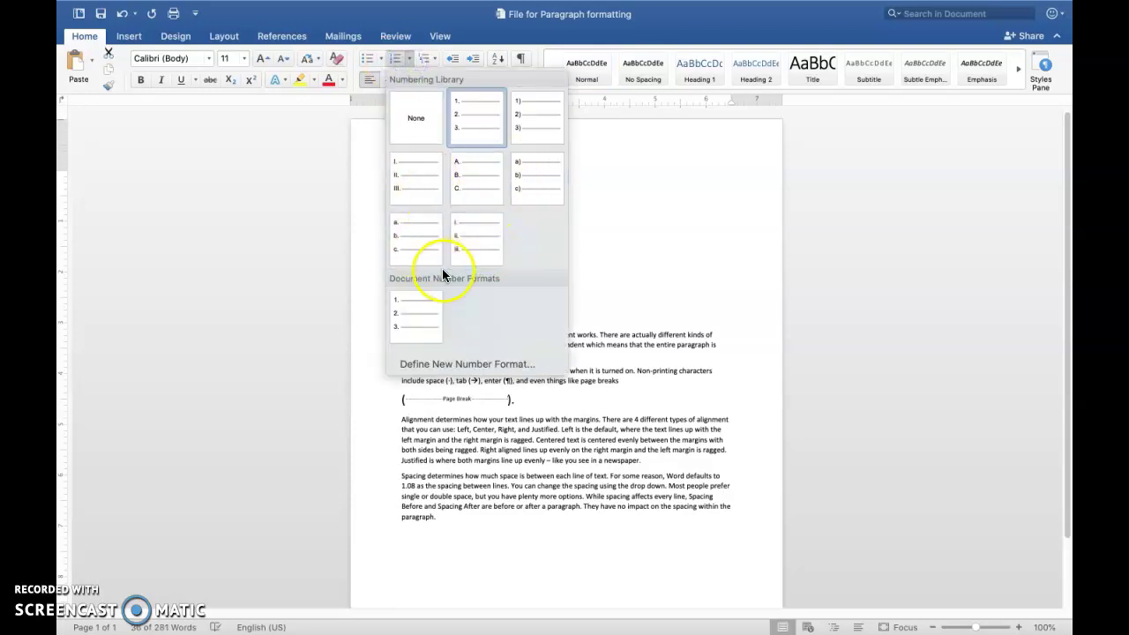
{"action": "left_click", "coordinate": [474, 116]}
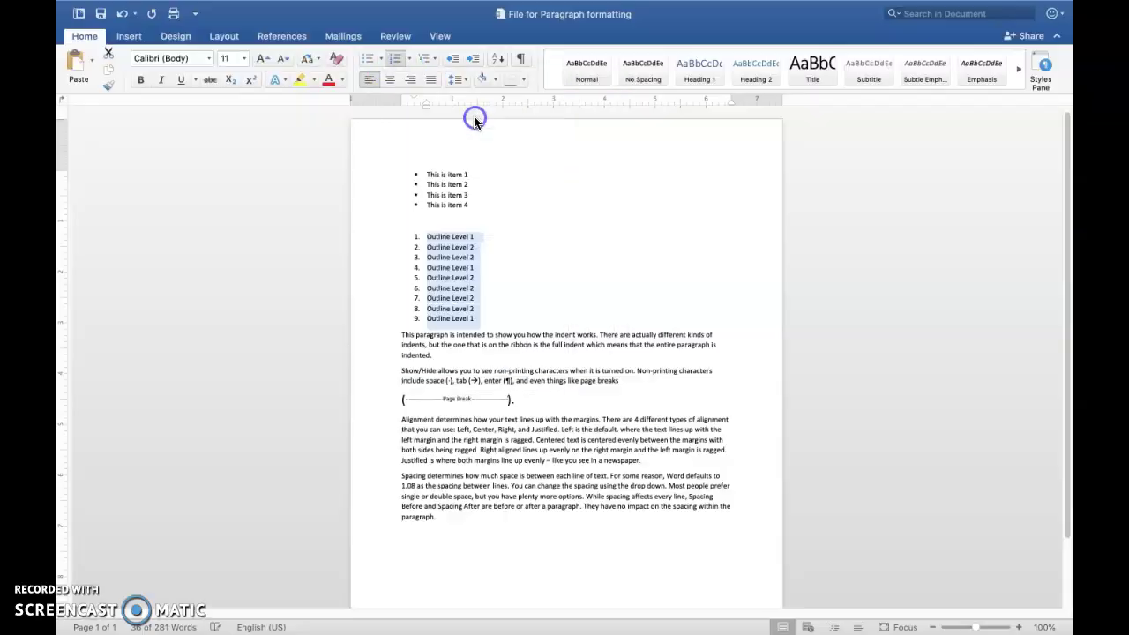
{"action": "left_click", "coordinate": [433, 62]}
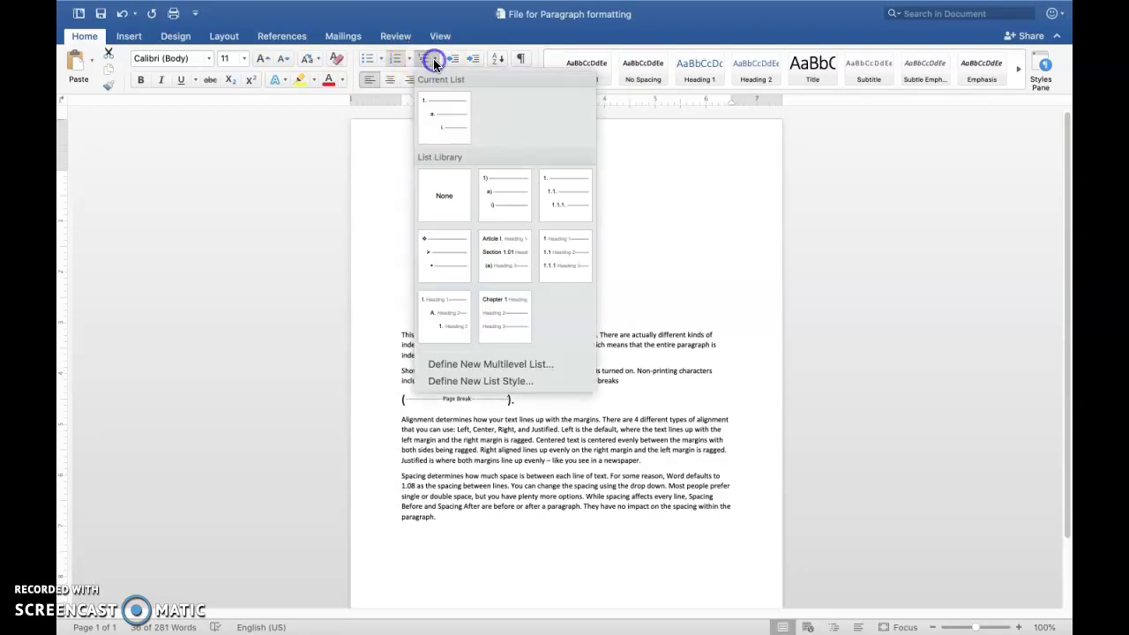
{"action": "left_click", "coordinate": [452, 113]}
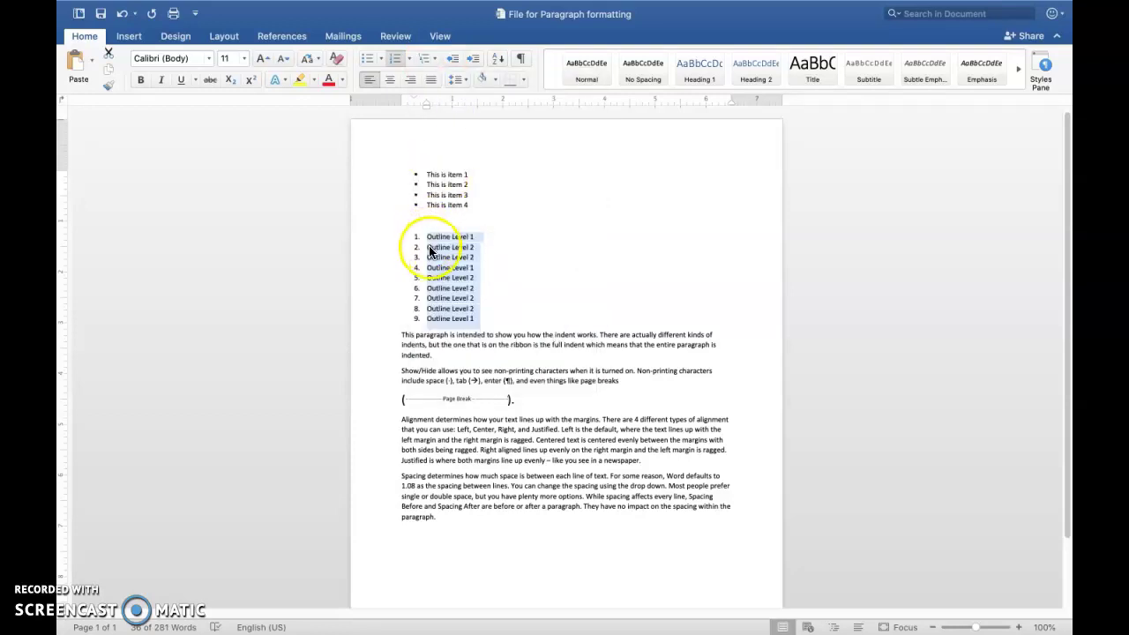
Step: Demote the four Outline Level 2 lines to sub-items a. and b. under items 1 and 2
{"action": "left_click", "coordinate": [430, 251]}
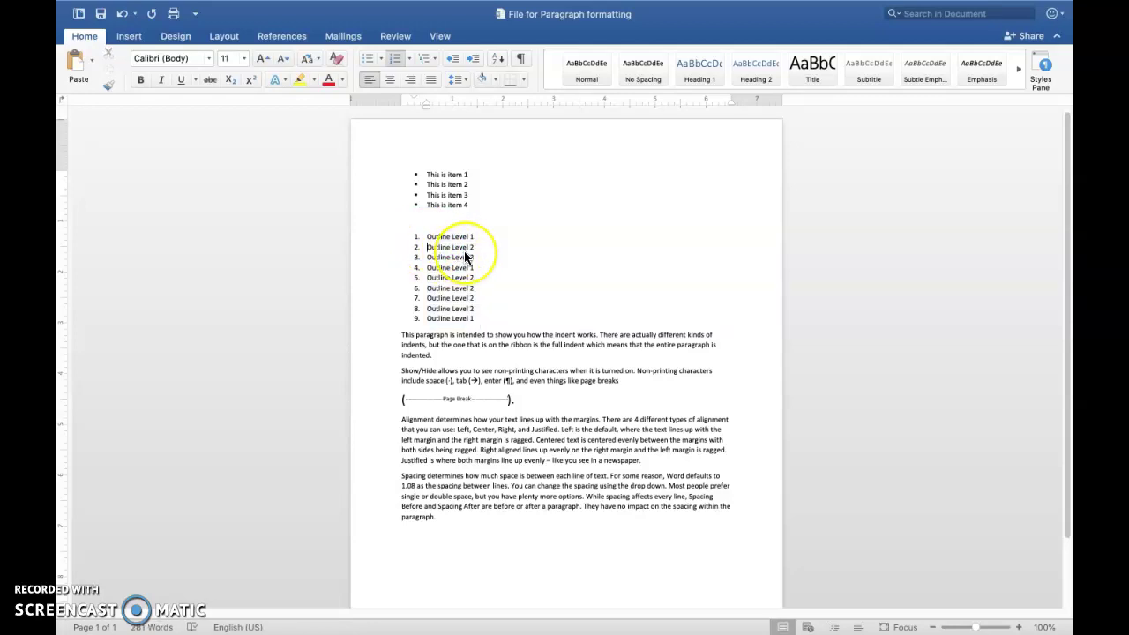
{"action": "key", "text": "Tab"}
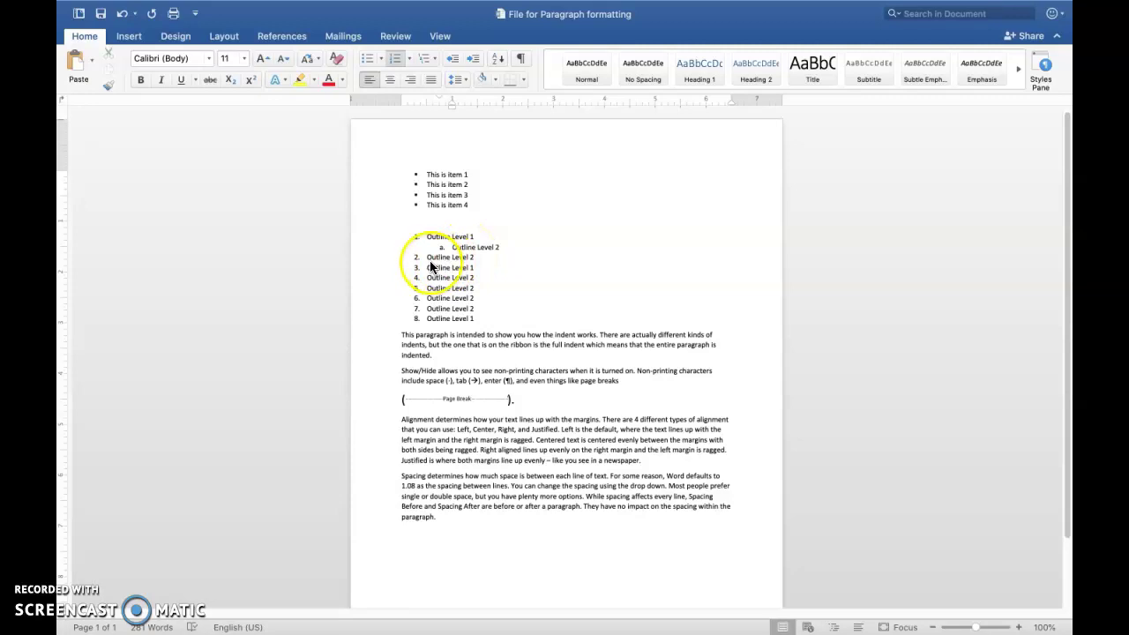
{"action": "left_click", "coordinate": [426, 262]}
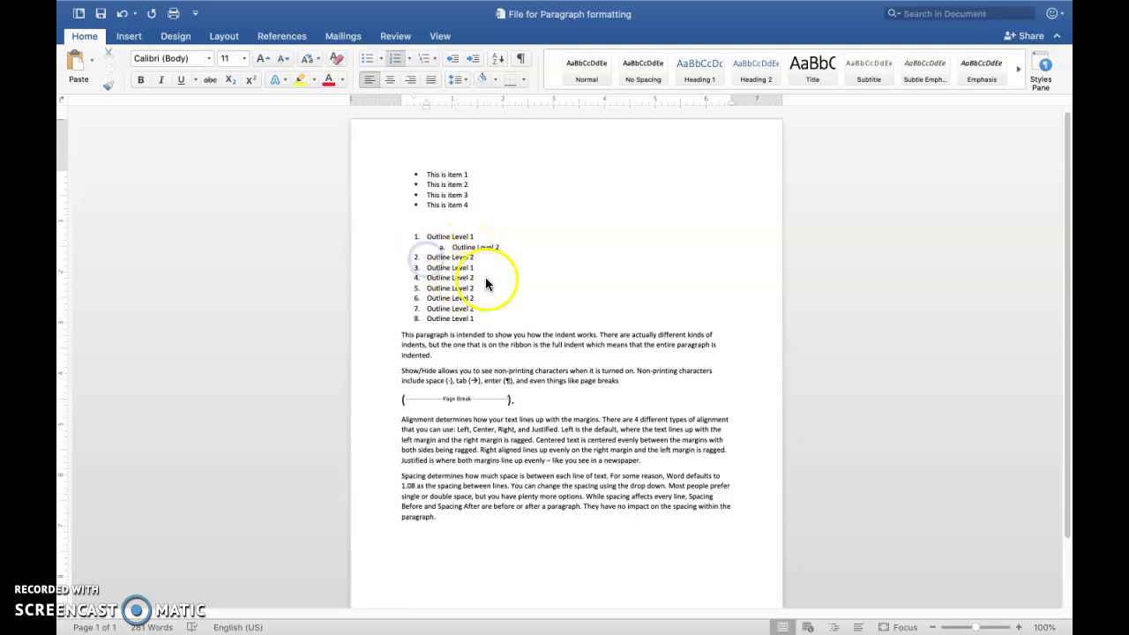
{"action": "key", "text": "Tab"}
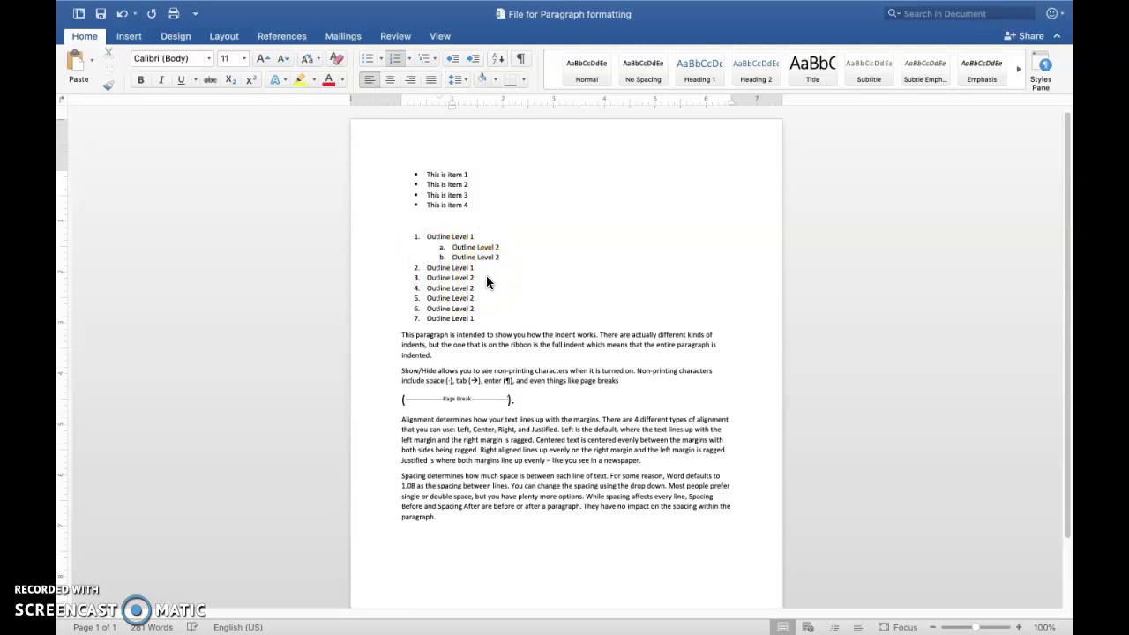
{"action": "left_click", "coordinate": [430, 280]}
{"action": "key", "text": "Tab"}
{"action": "left_click", "coordinate": [429, 291]}
{"action": "key", "text": "Tab"}
Step: Relabel two lines as Outline Level 3 and demote them to sub-items i. and ii. under 2.b
{"action": "left_click", "coordinate": [472, 303]}
{"action": "key", "text": "BackSpace"}
{"action": "type", "text": "3"}
{"action": "left_click", "coordinate": [477, 309]}
{"action": "key", "text": "BackSpace"}
{"action": "type", "text": "3"}
{"action": "left_click", "coordinate": [432, 306]}
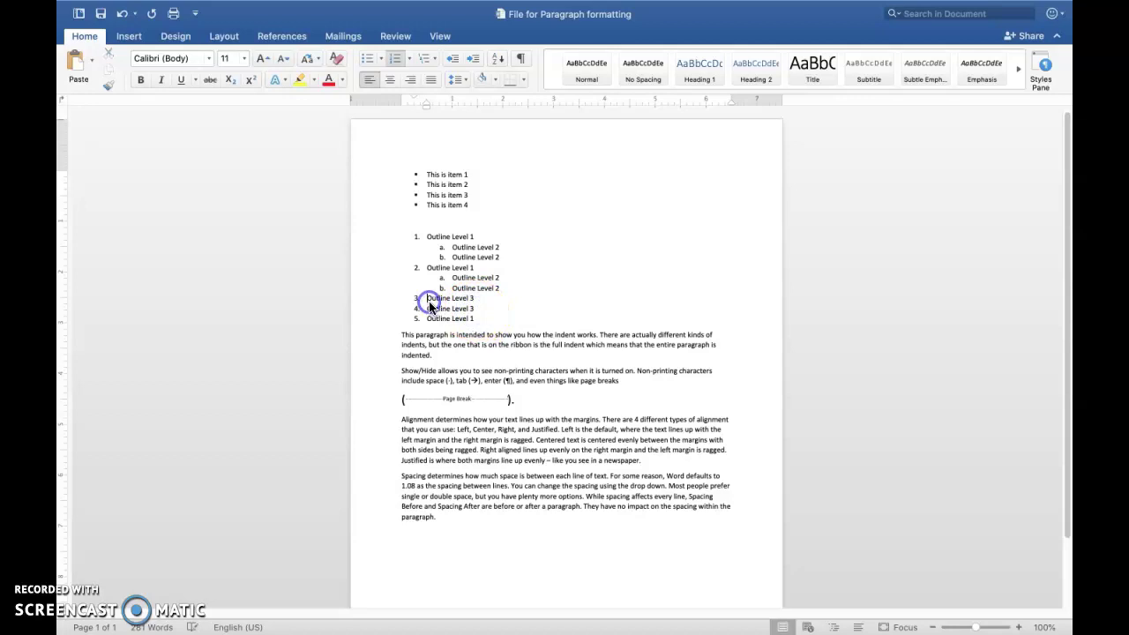
{"action": "key", "text": "Tab"}
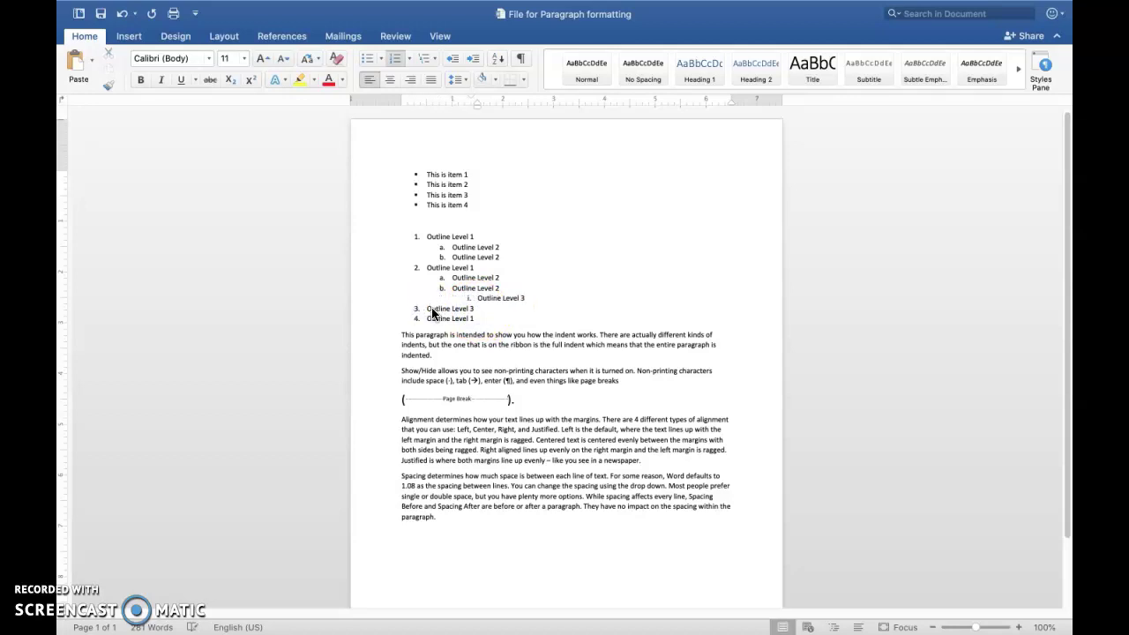
{"action": "left_click", "coordinate": [433, 311]}
{"action": "key", "text": "Tab"}
{"action": "key", "text": "Tab"}
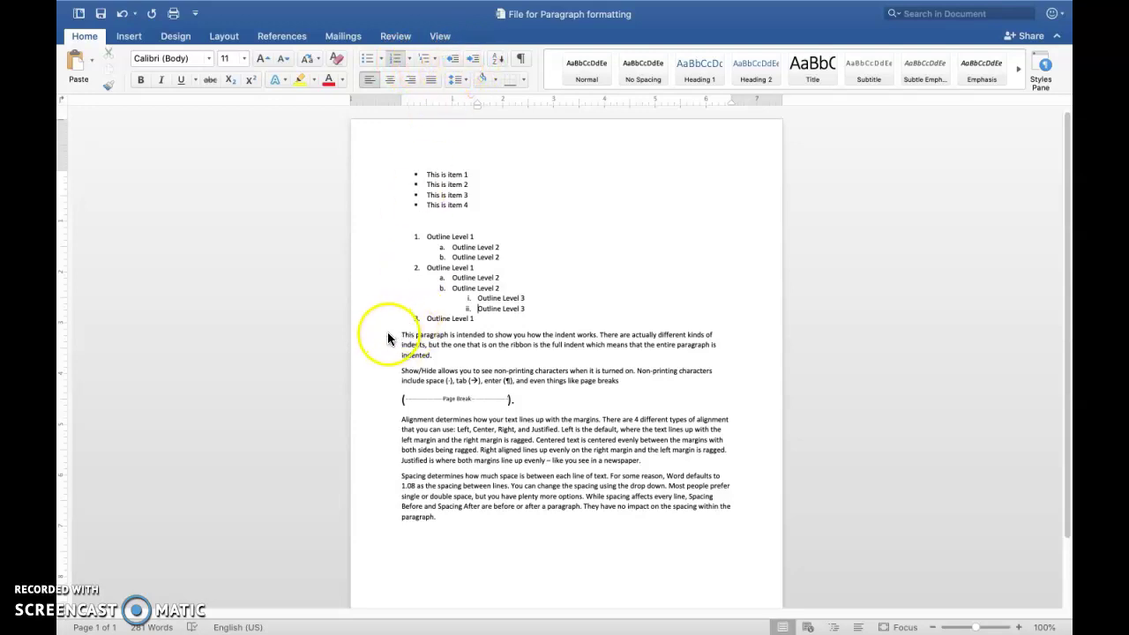
Step: Indent the paragraph about how indents work a single Increase Indent step from the left margin
{"action": "left_click_drag", "start_coordinate": [388, 340], "coordinate": [380, 357]}
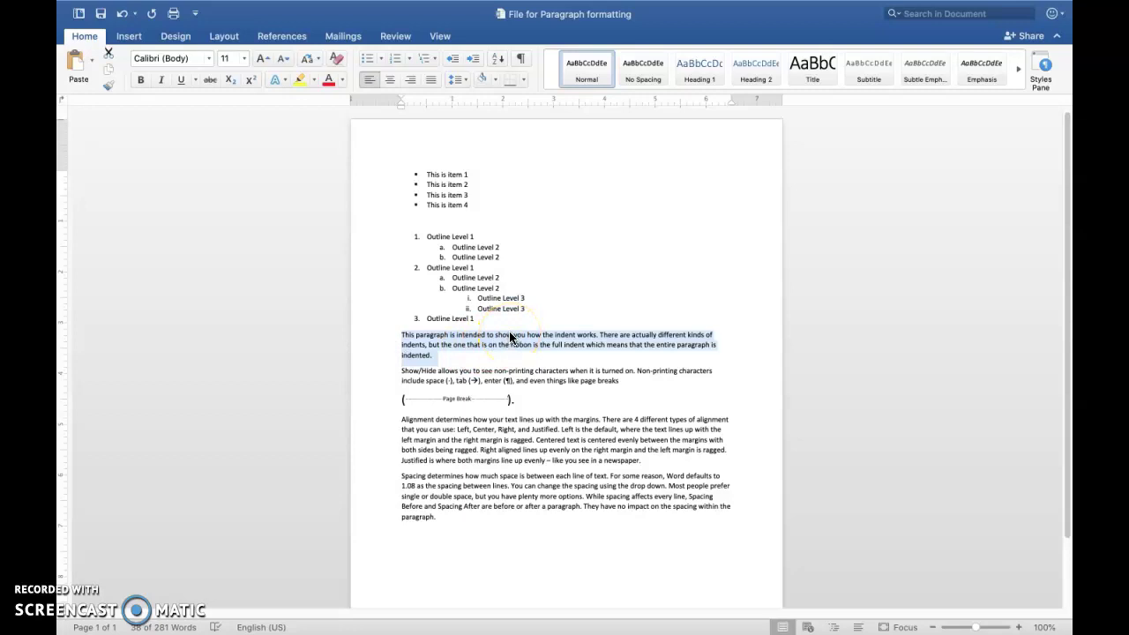
{"action": "left_click", "coordinate": [472, 59]}
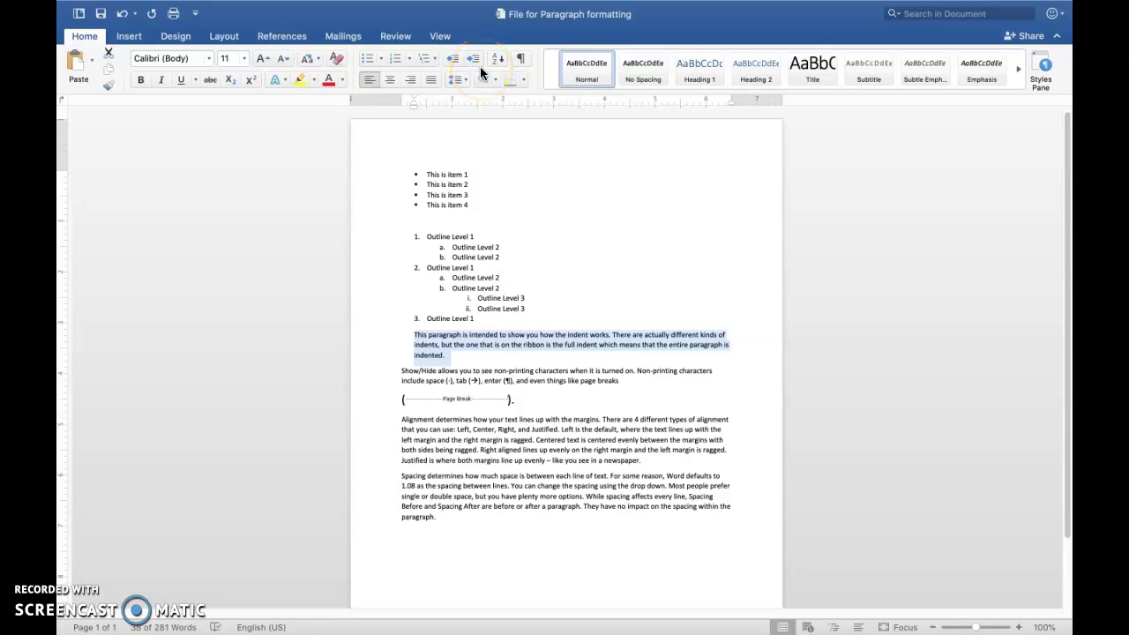
{"action": "left_click", "coordinate": [473, 59]}
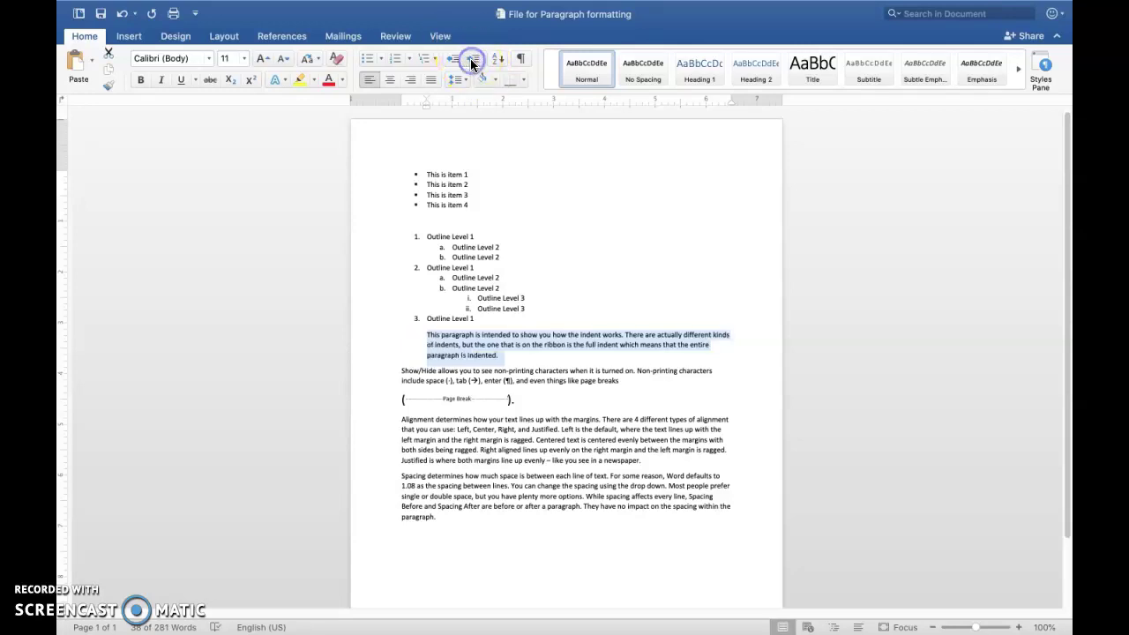
{"action": "left_click", "coordinate": [473, 59]}
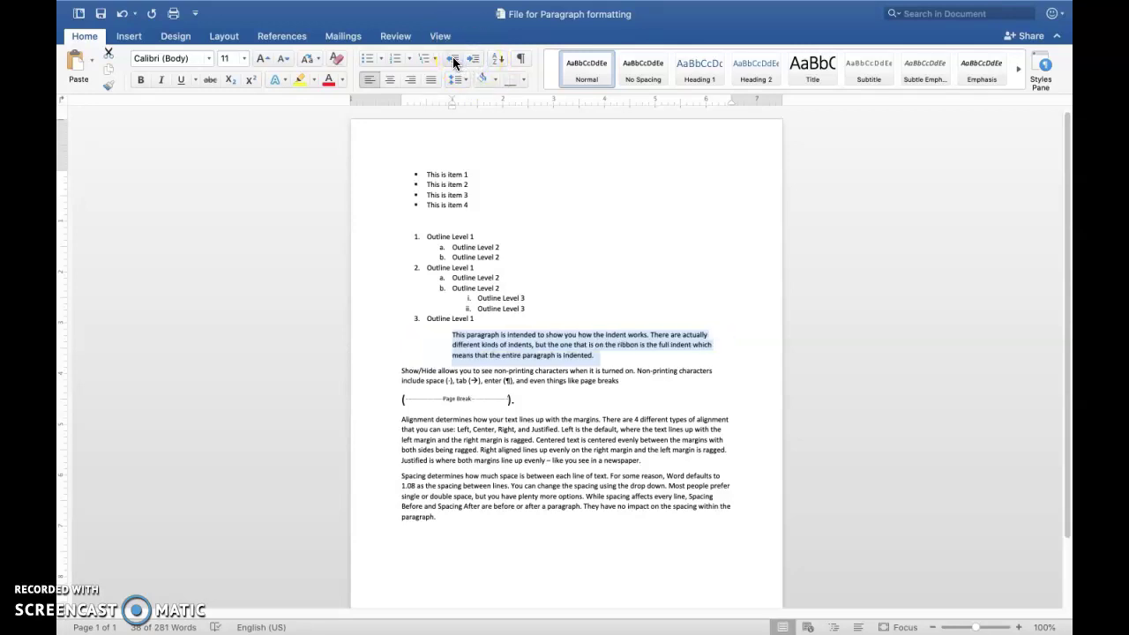
{"action": "left_click", "coordinate": [451, 59]}
{"action": "left_click", "coordinate": [451, 59]}
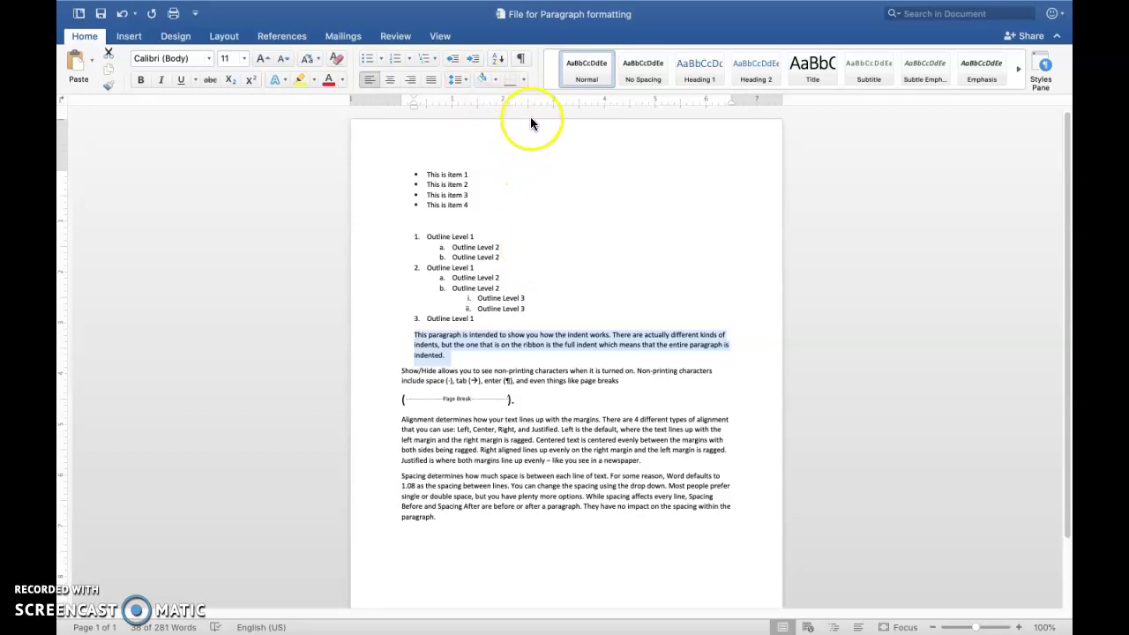
Step: Show non-printing characters throughout the document
{"action": "left_click", "coordinate": [523, 60]}
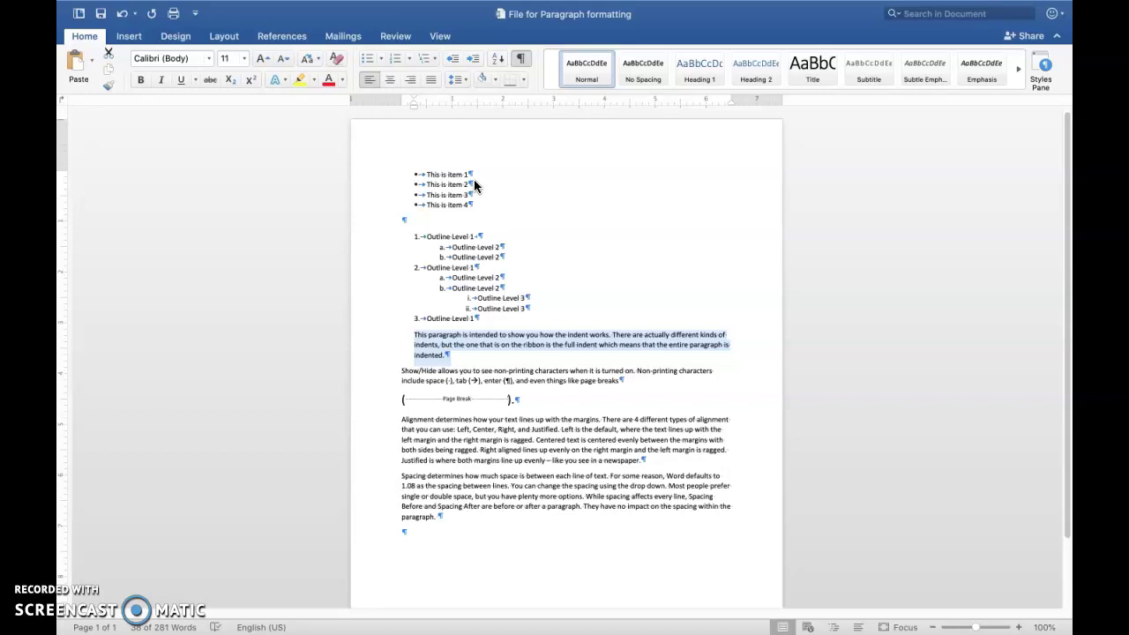
{"action": "left_click", "coordinate": [470, 175]}
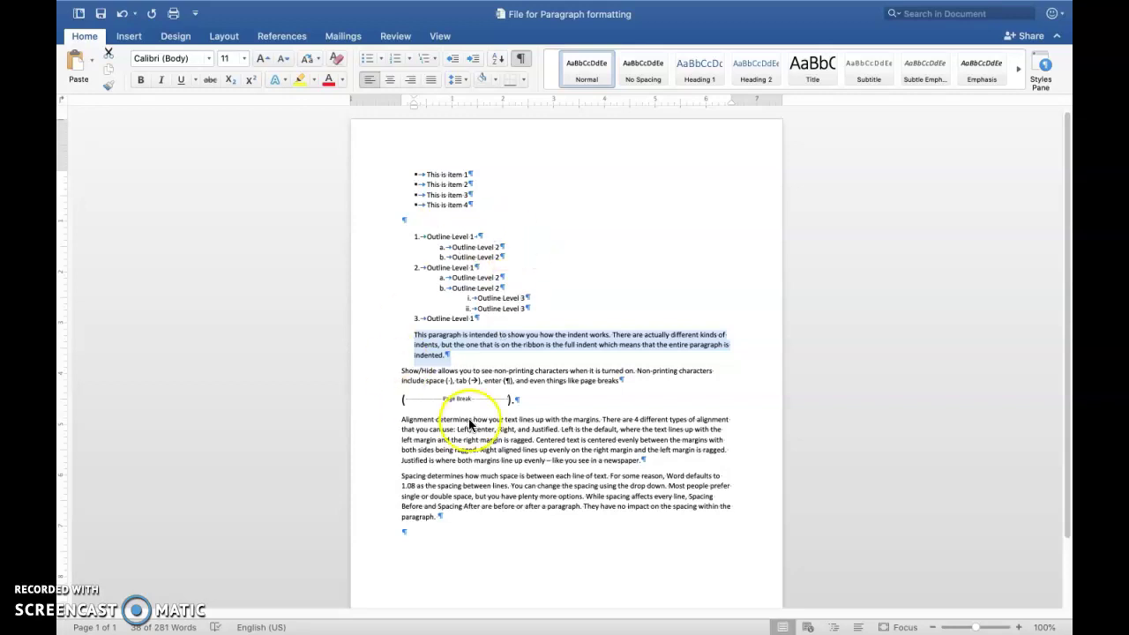
Step: Justify the Alignment paragraph after trying center and right alignment
{"action": "left_click", "coordinate": [530, 421]}
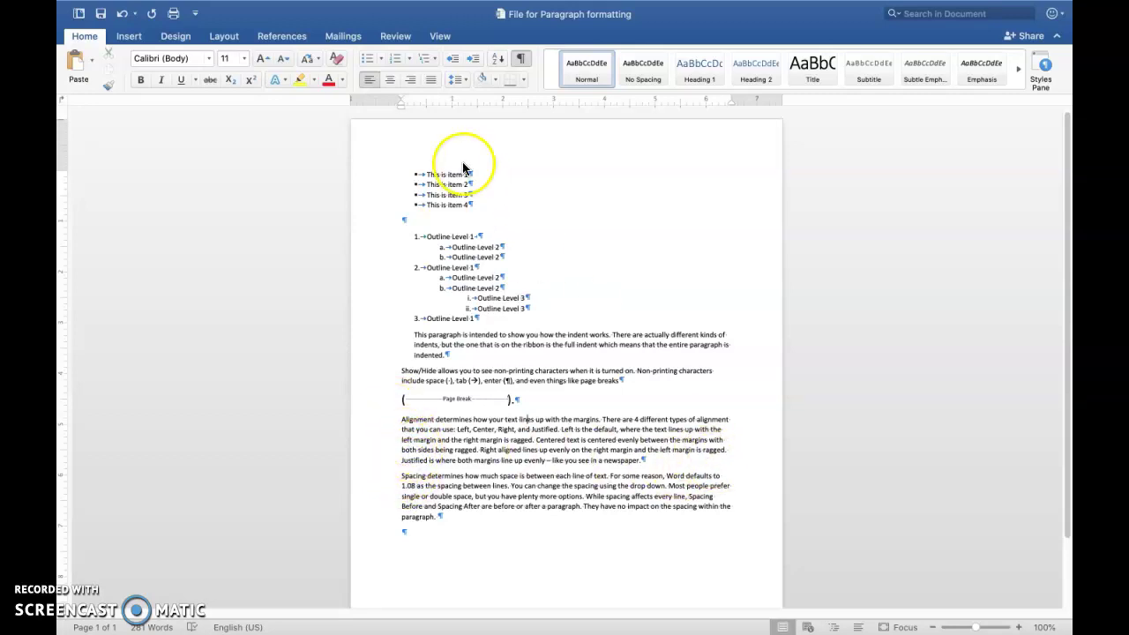
{"action": "left_click", "coordinate": [389, 81]}
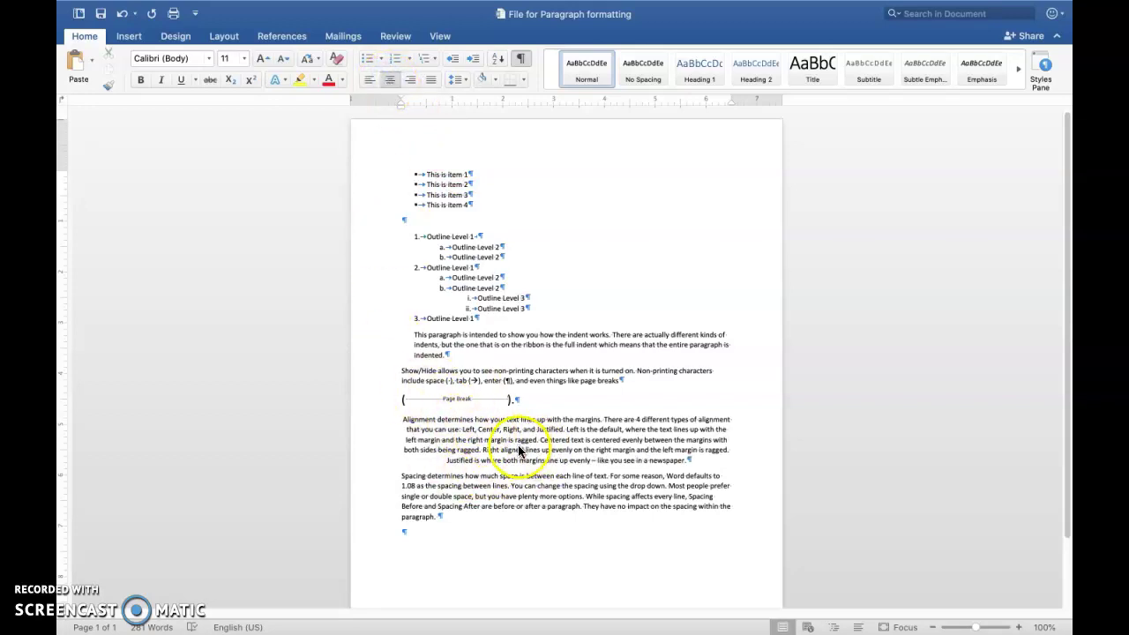
{"action": "left_click", "coordinate": [409, 81]}
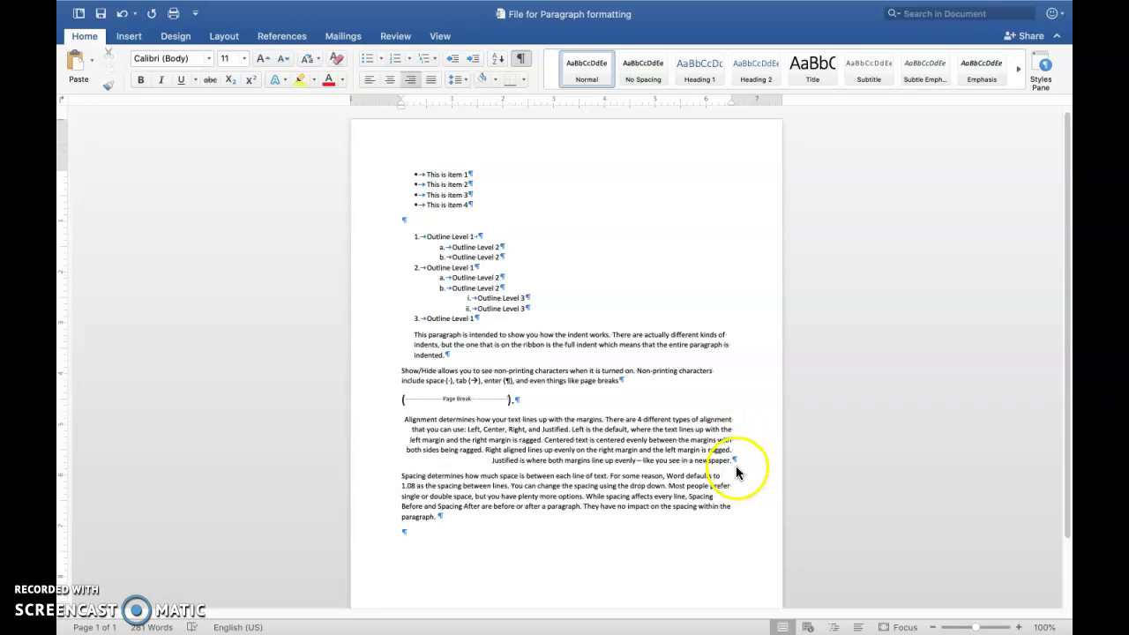
{"action": "left_click", "coordinate": [431, 80]}
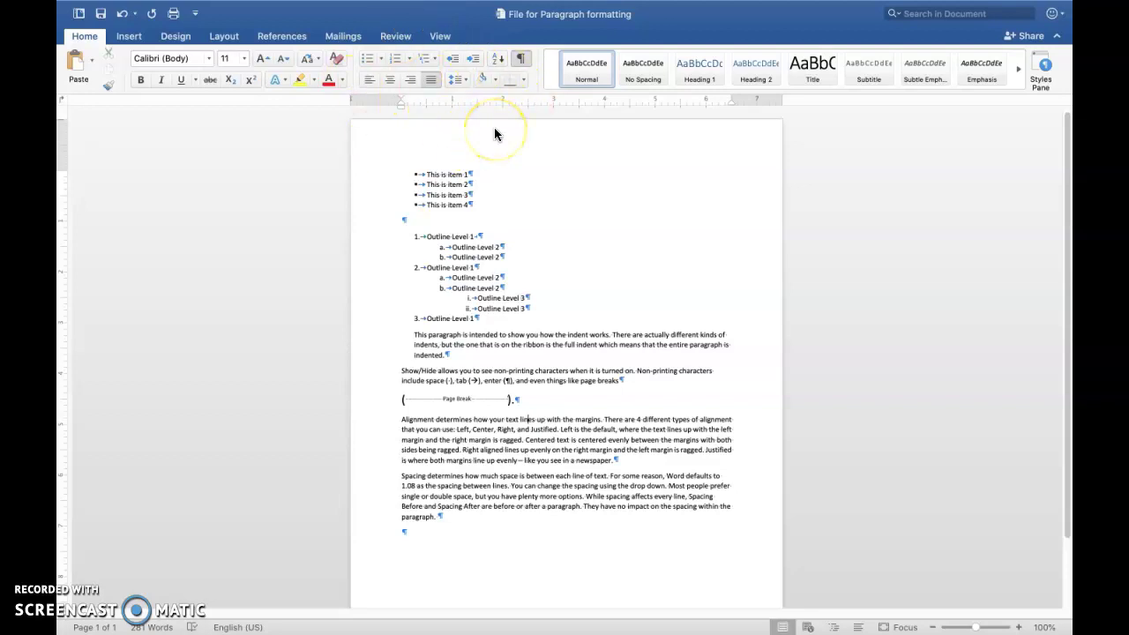
Step: Set the Alignment paragraph's line spacing to 1.5
{"action": "left_click", "coordinate": [463, 81]}
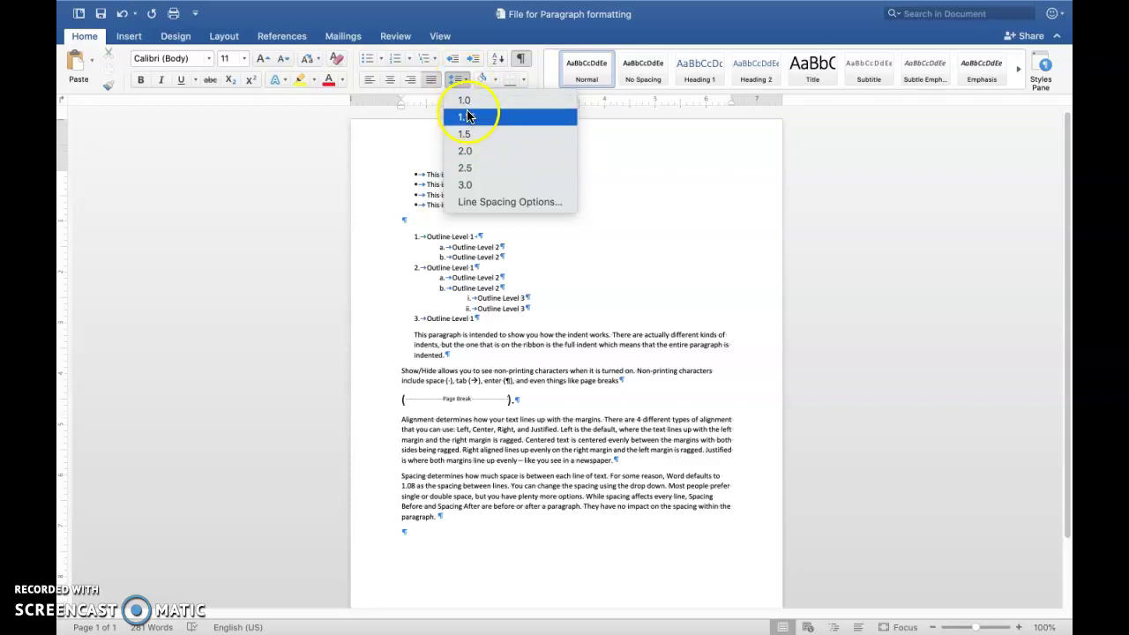
{"action": "left_click", "coordinate": [466, 77]}
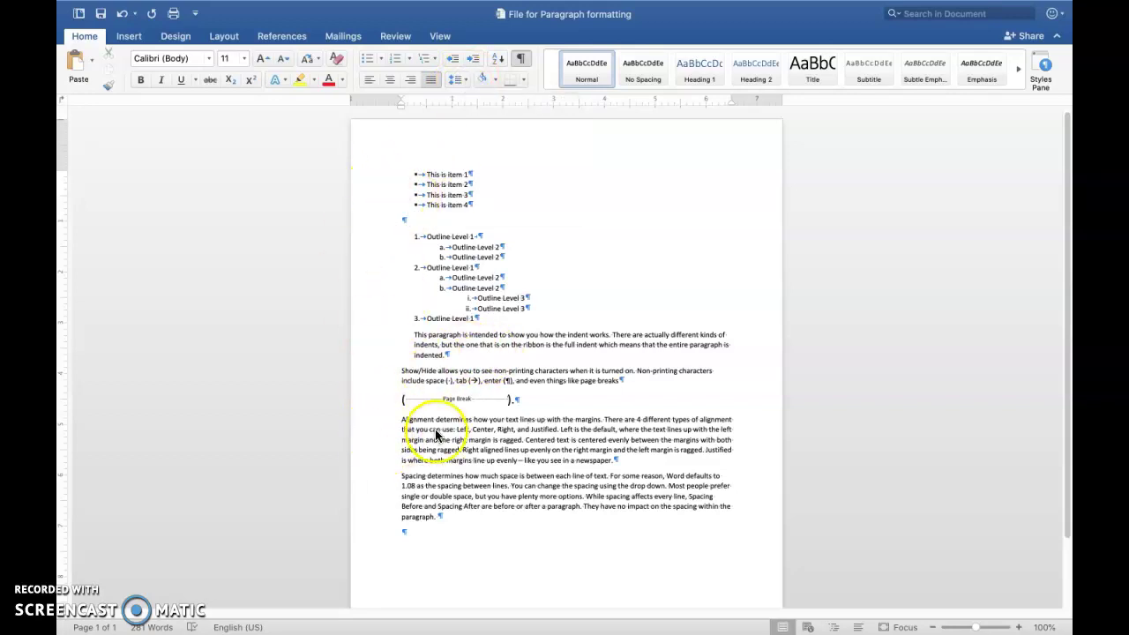
{"action": "left_click", "coordinate": [371, 440]}
{"action": "double_click", "coordinate": [372, 436]}
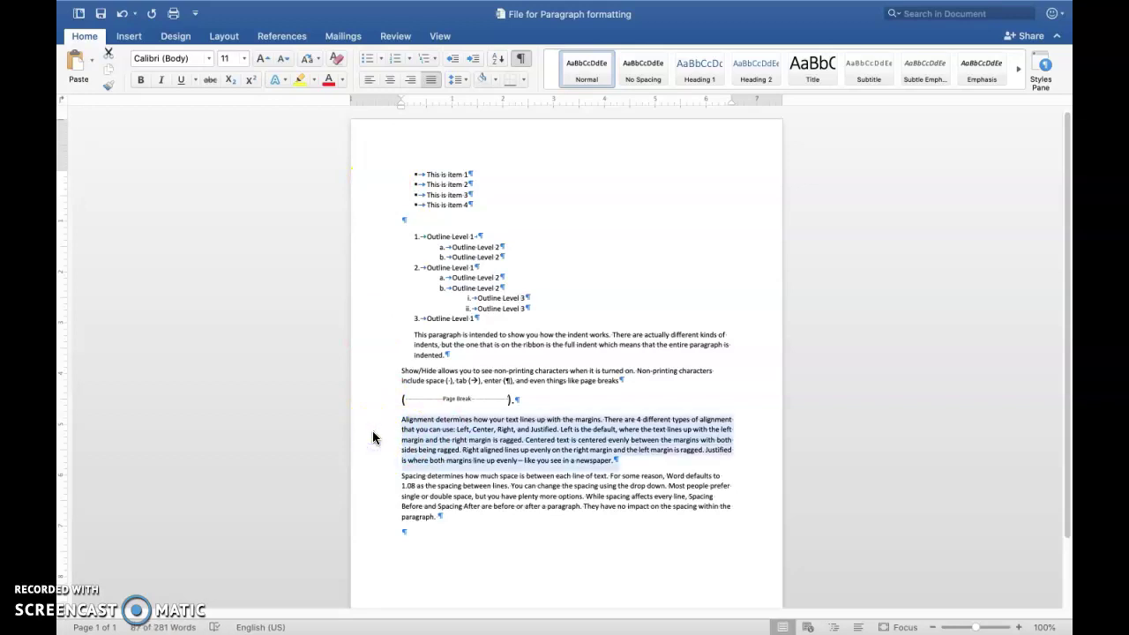
{"action": "left_click", "coordinate": [464, 83]}
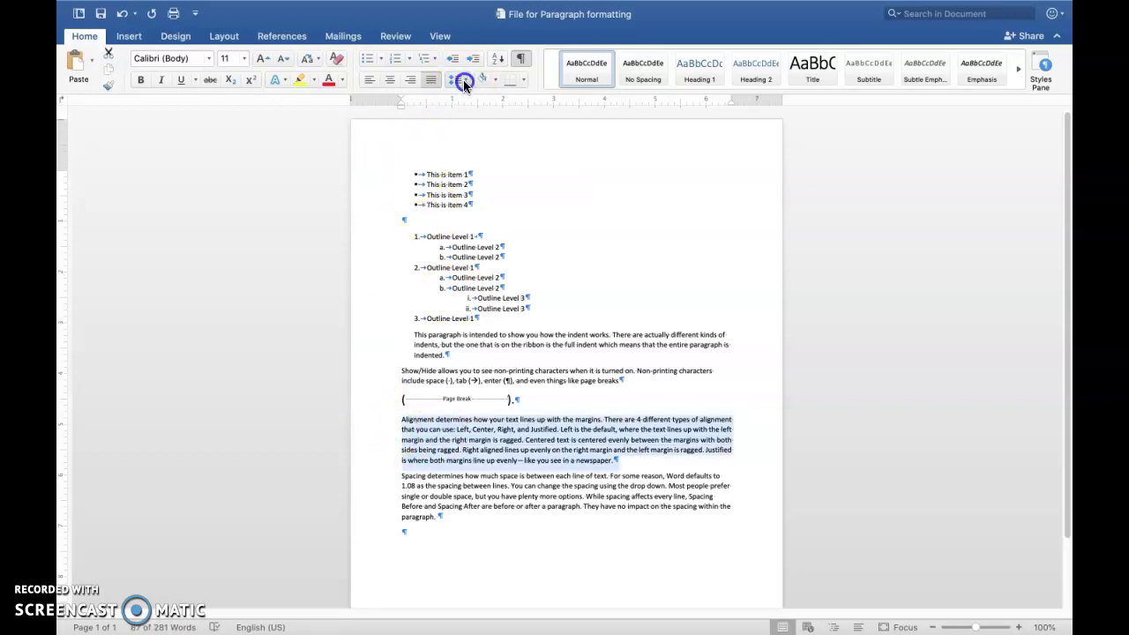
{"action": "left_click", "coordinate": [469, 92]}
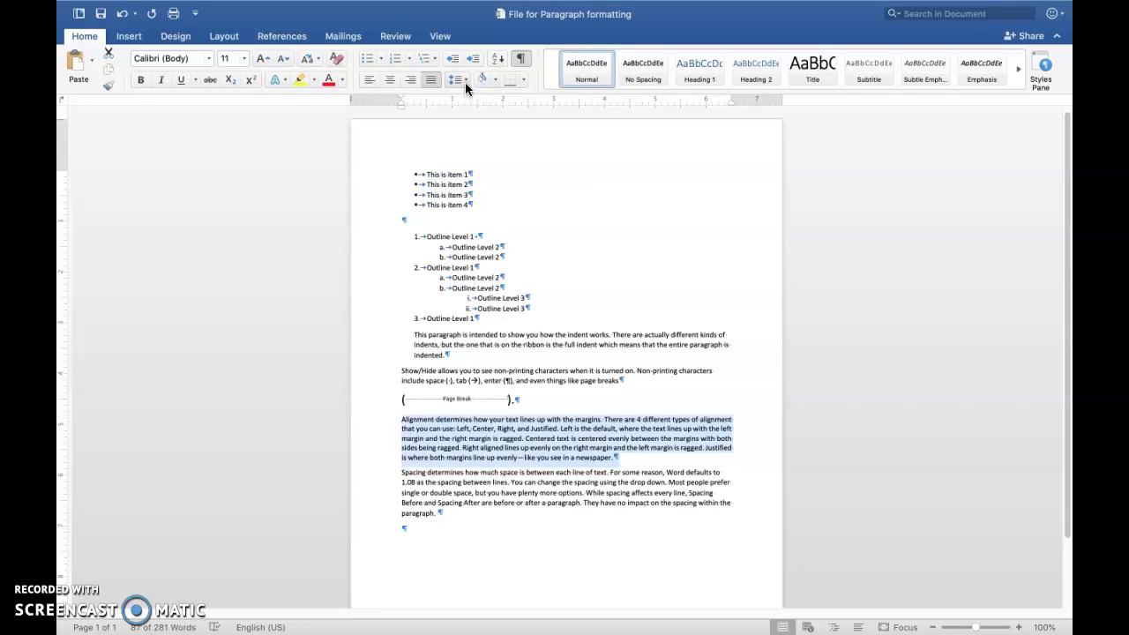
{"action": "left_click", "coordinate": [465, 82]}
{"action": "left_click", "coordinate": [474, 150]}
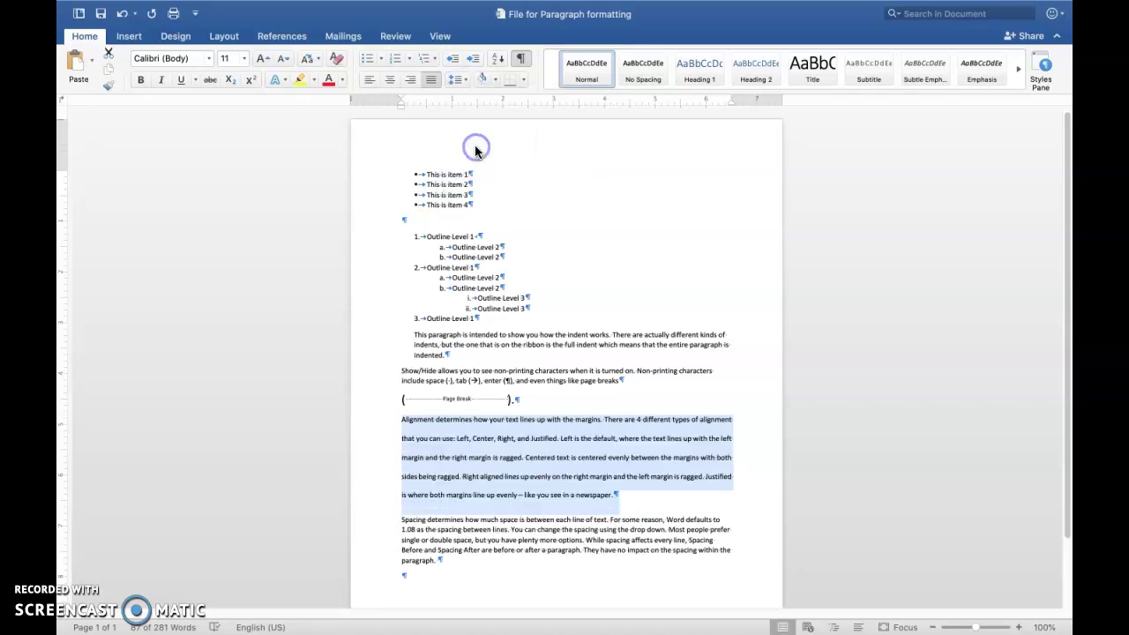
{"action": "left_click", "coordinate": [465, 77]}
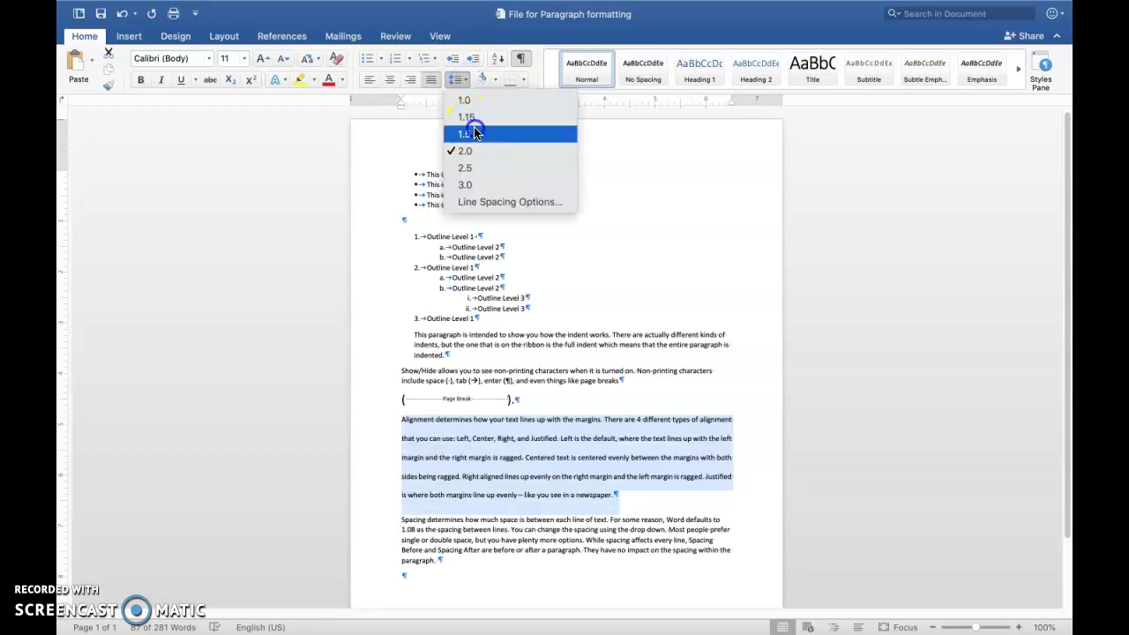
{"action": "left_click", "coordinate": [474, 131]}
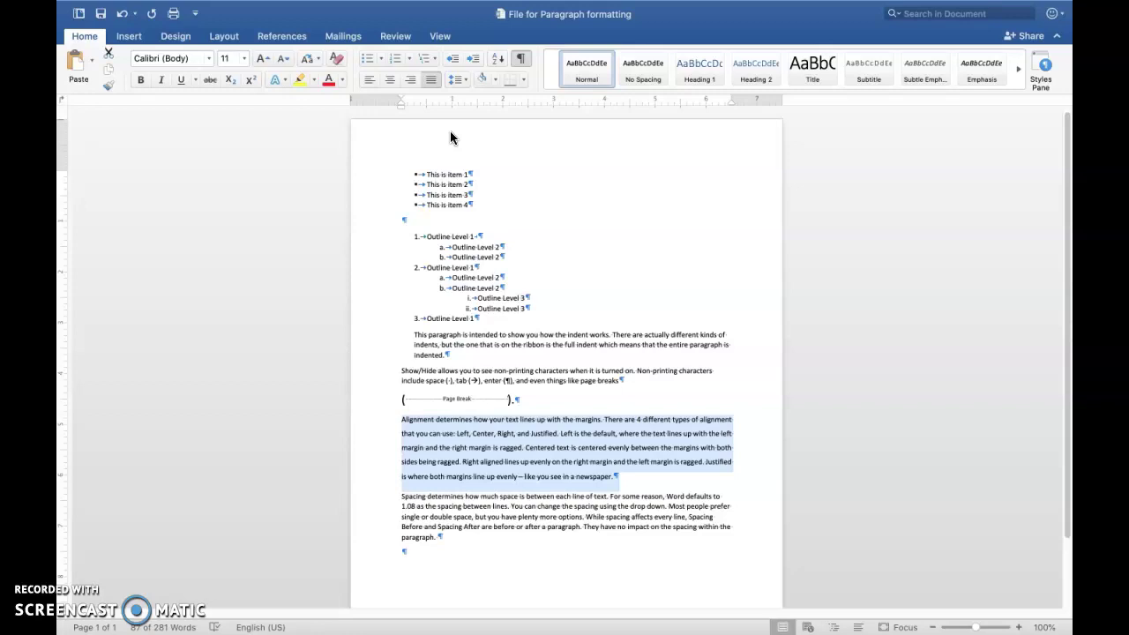
{"action": "left_click", "coordinate": [467, 81]}
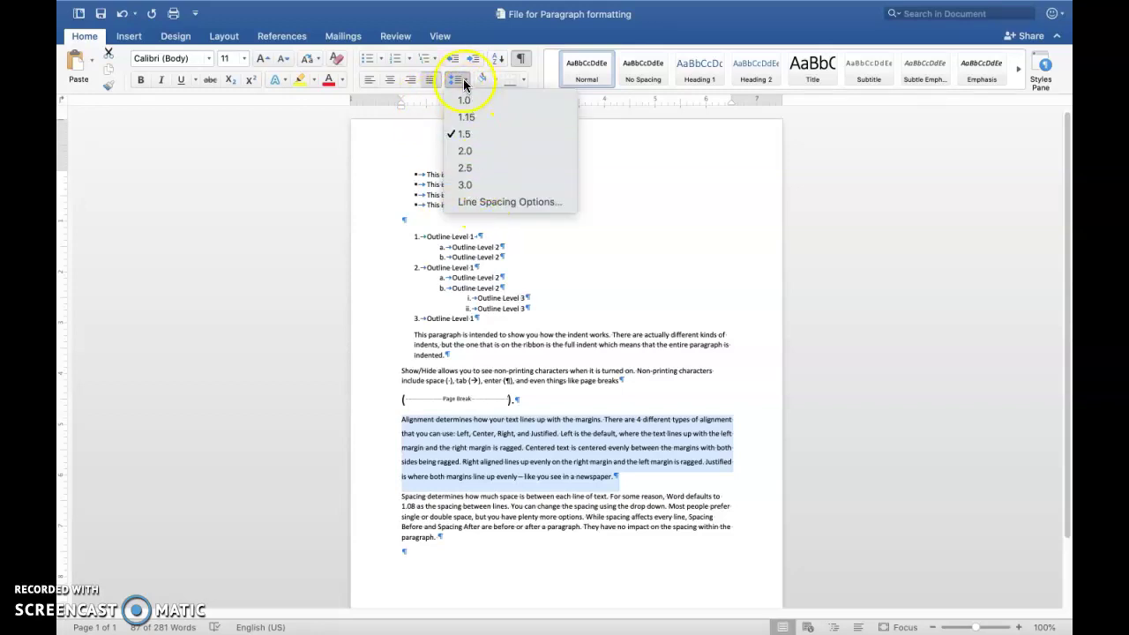
Step: Lower the Alignment paragraph's After spacing from 8 pt to 0 pt in Line Spacing Options
{"action": "left_click", "coordinate": [490, 202]}
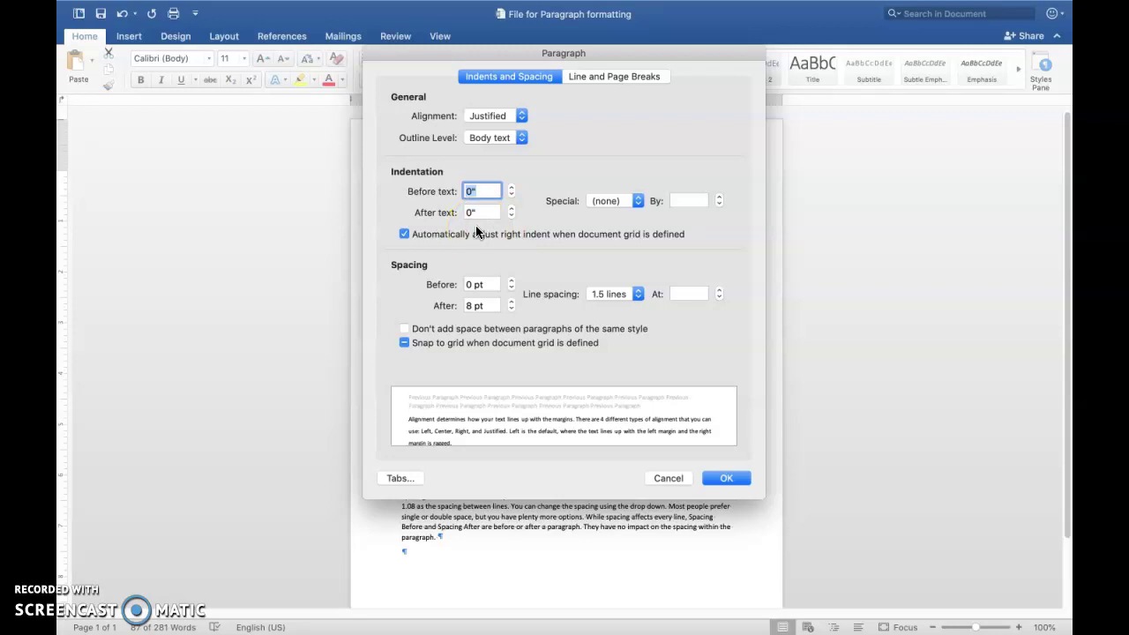
{"action": "left_click", "coordinate": [511, 309]}
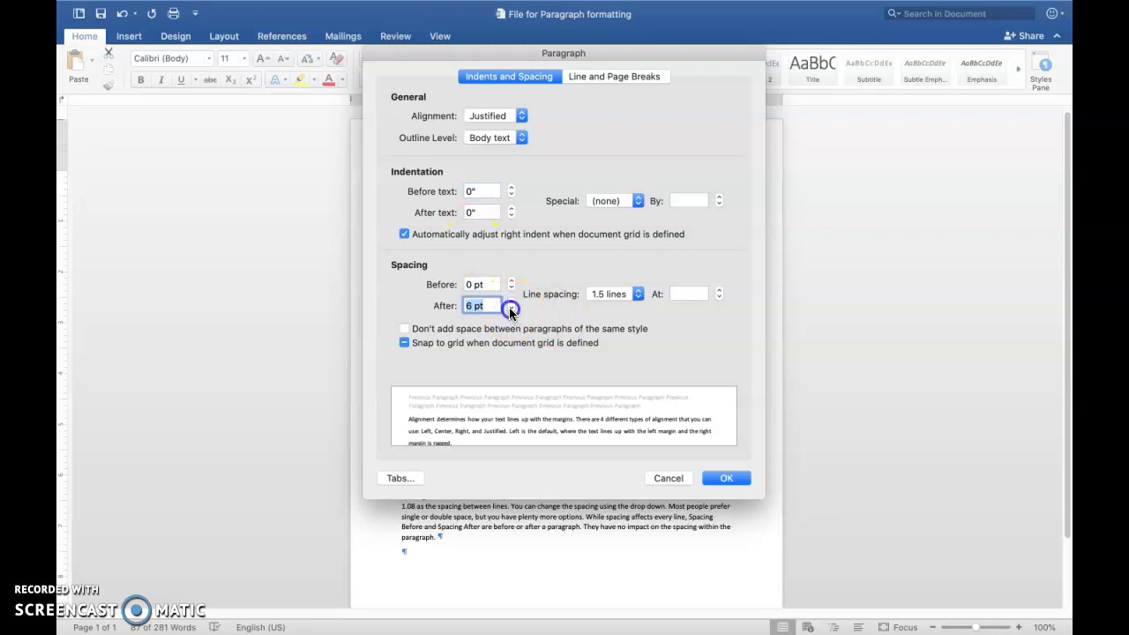
{"action": "left_click", "coordinate": [510, 309]}
{"action": "left_click", "coordinate": [717, 483]}
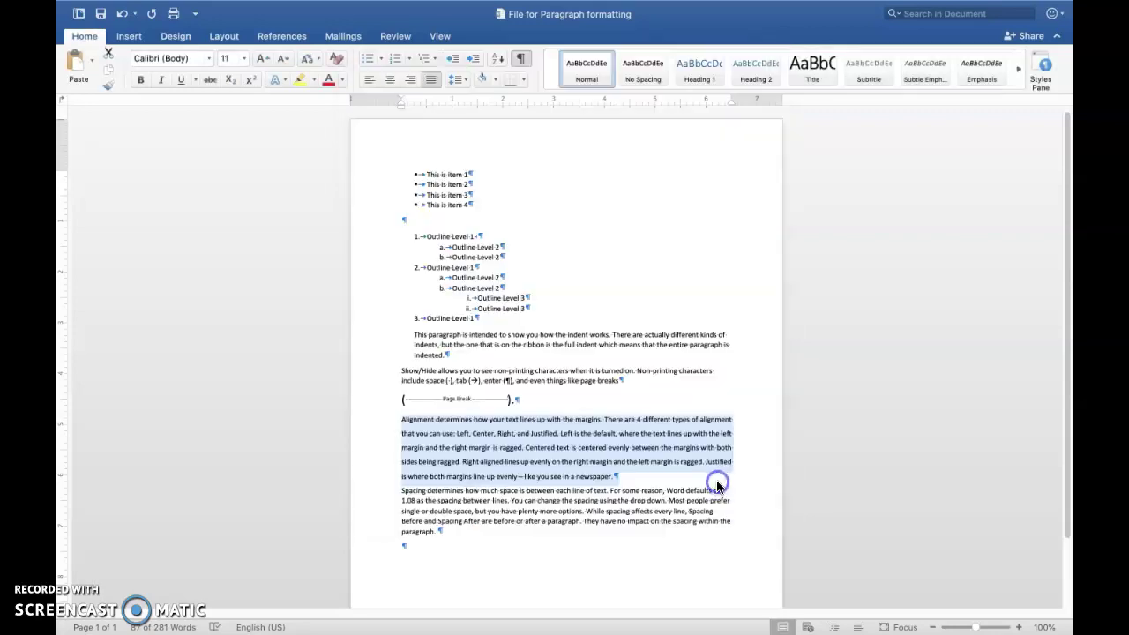
Step: Set the Alignment paragraph's line spacing to Double in the Paragraph dialog
{"action": "left_click", "coordinate": [465, 79]}
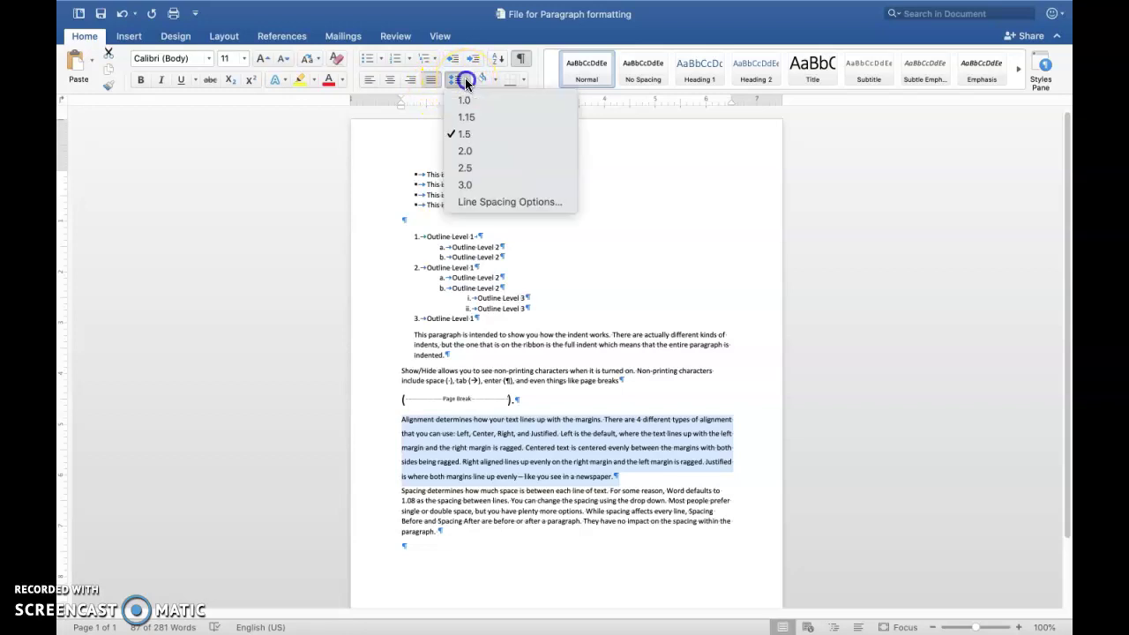
{"action": "left_click", "coordinate": [494, 203]}
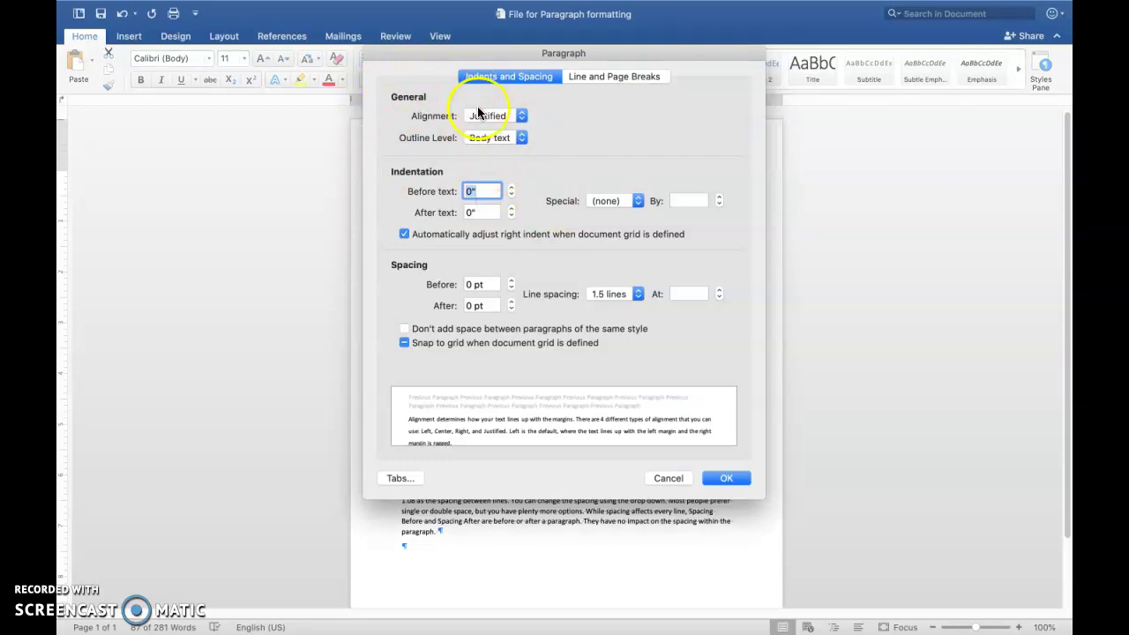
{"action": "left_click", "coordinate": [638, 294]}
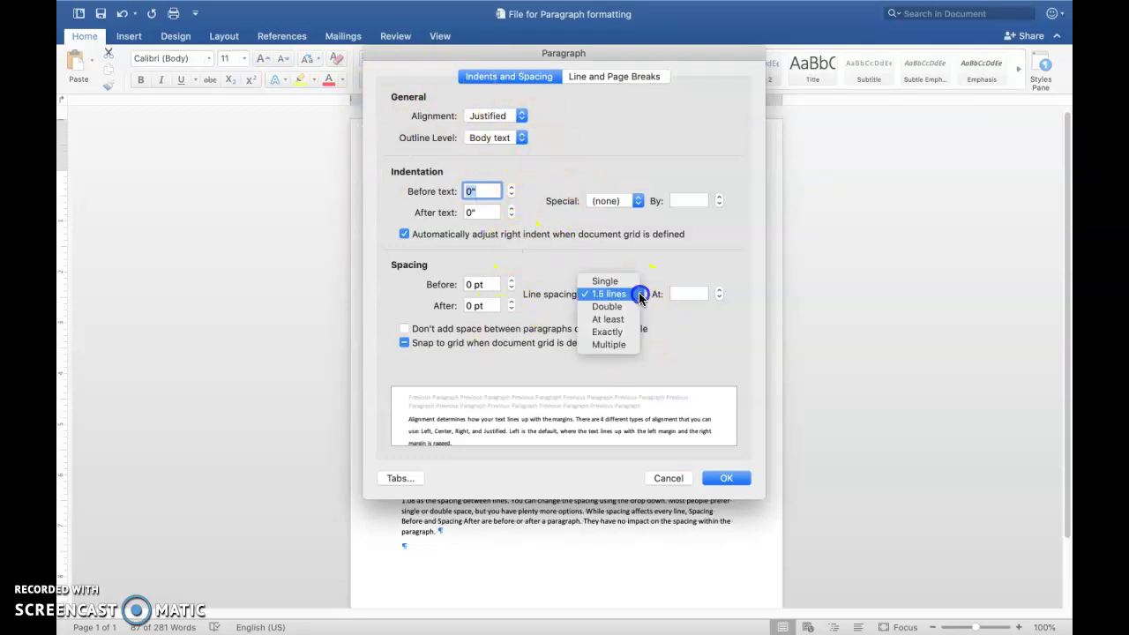
{"action": "left_click", "coordinate": [621, 309]}
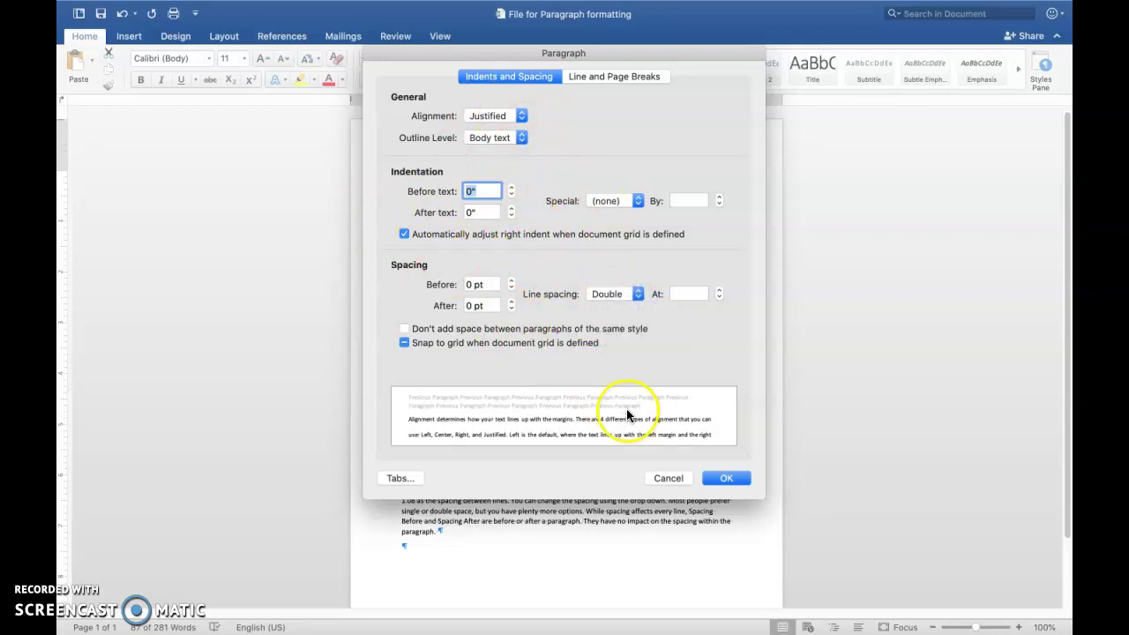
{"action": "left_click", "coordinate": [722, 482]}
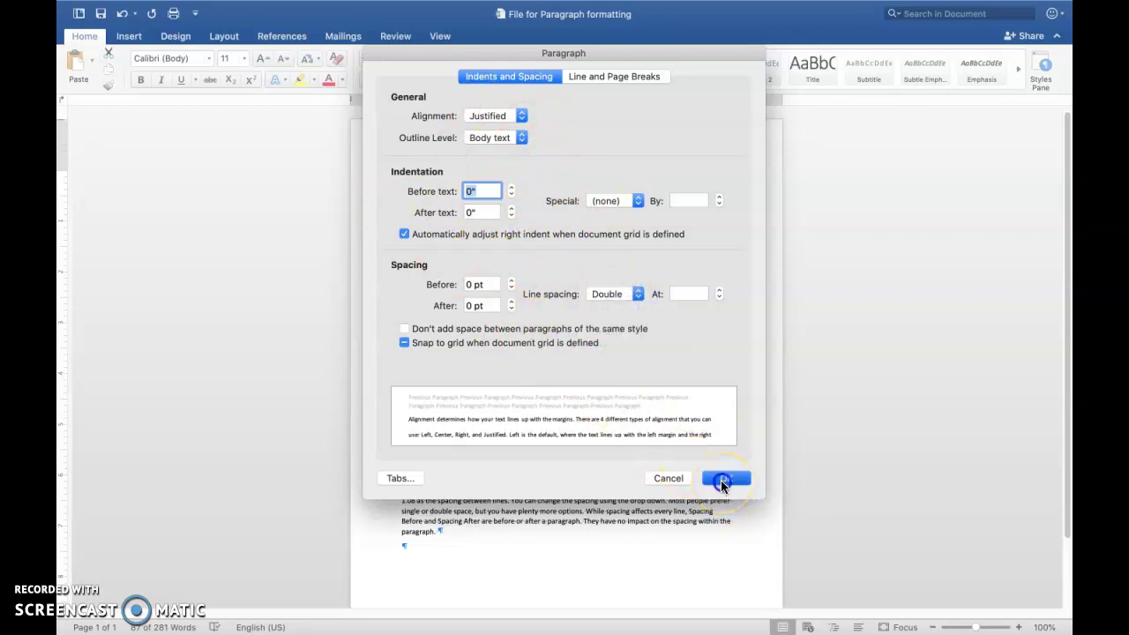